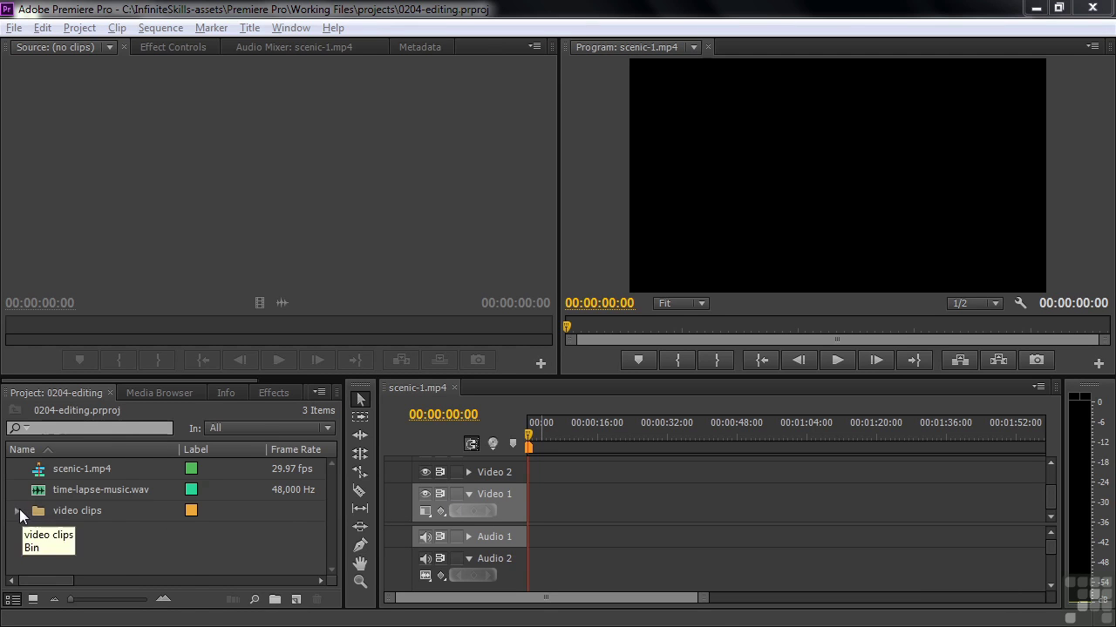
Step: Place scenic-1.mp4 from the video clips bin at the start of Video 1, and preview it in the sequence
left_click(17, 510)
left_click_drag(61, 530, 520, 547)
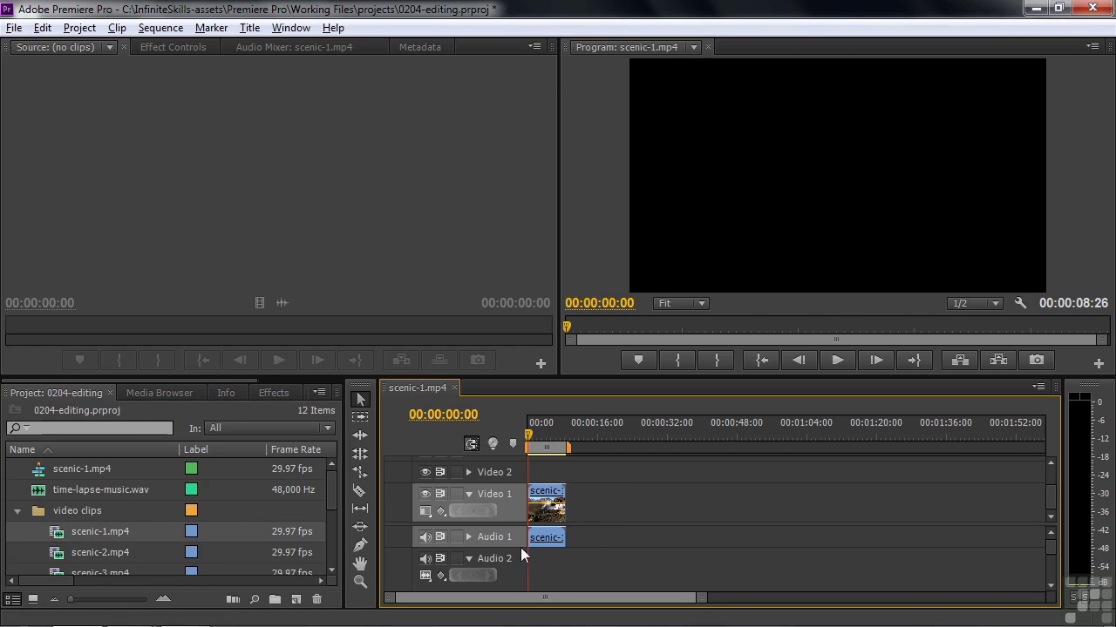
left_click_drag(530, 434, 543, 438)
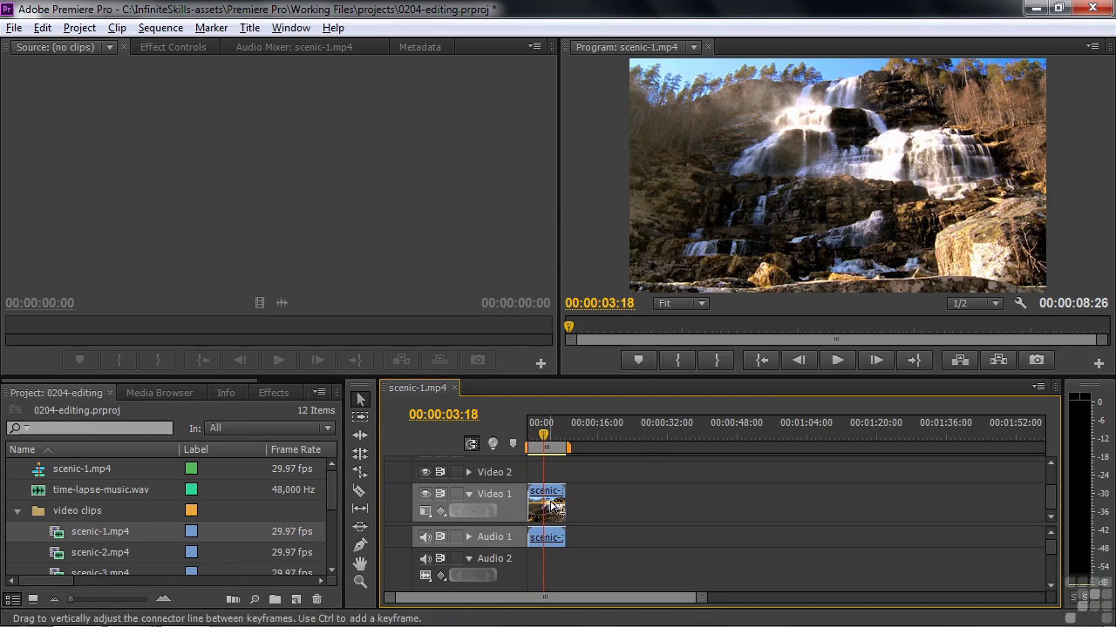
mouse_move(543, 433)
left_mouse_down()
mouse_move(528, 441)
mouse_move(543, 443)
left_mouse_up()
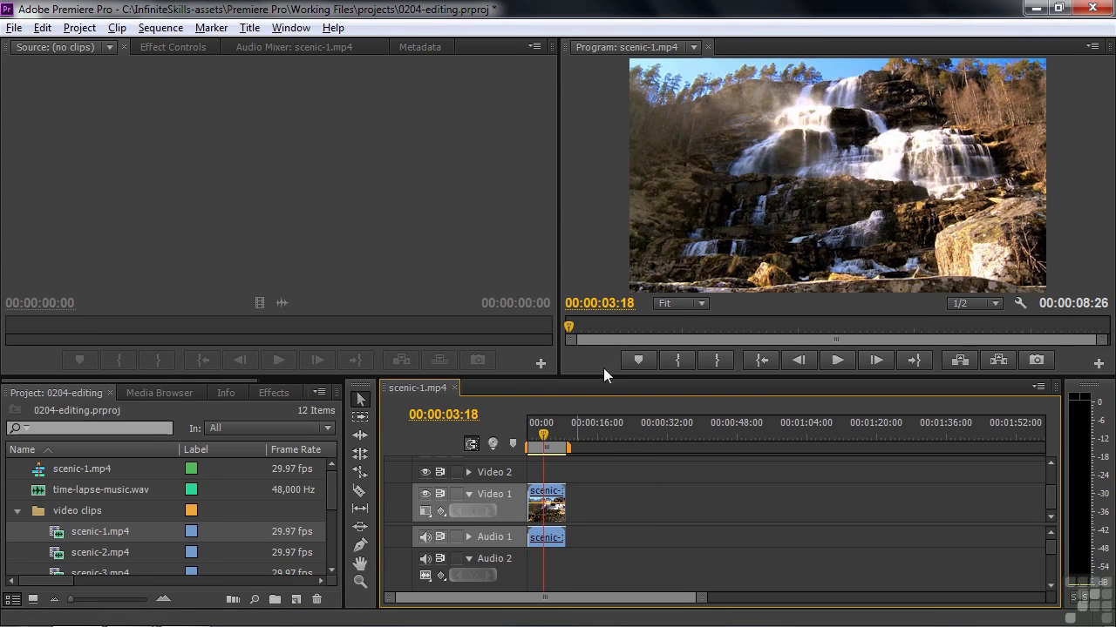
left_click_drag(546, 437, 527, 442)
key("space")
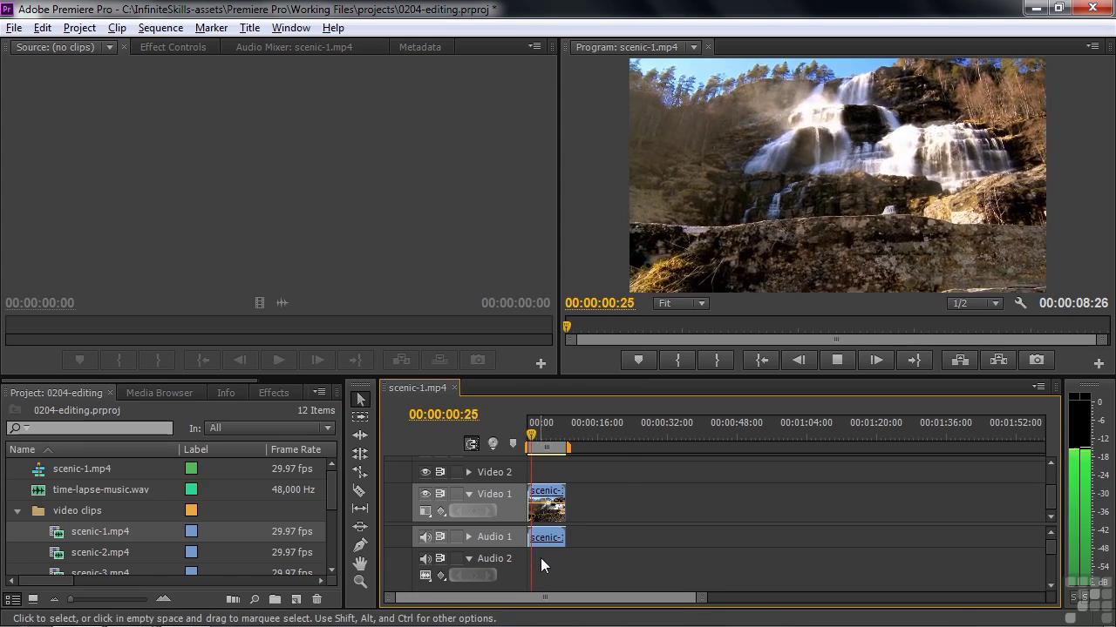
left_click(555, 436)
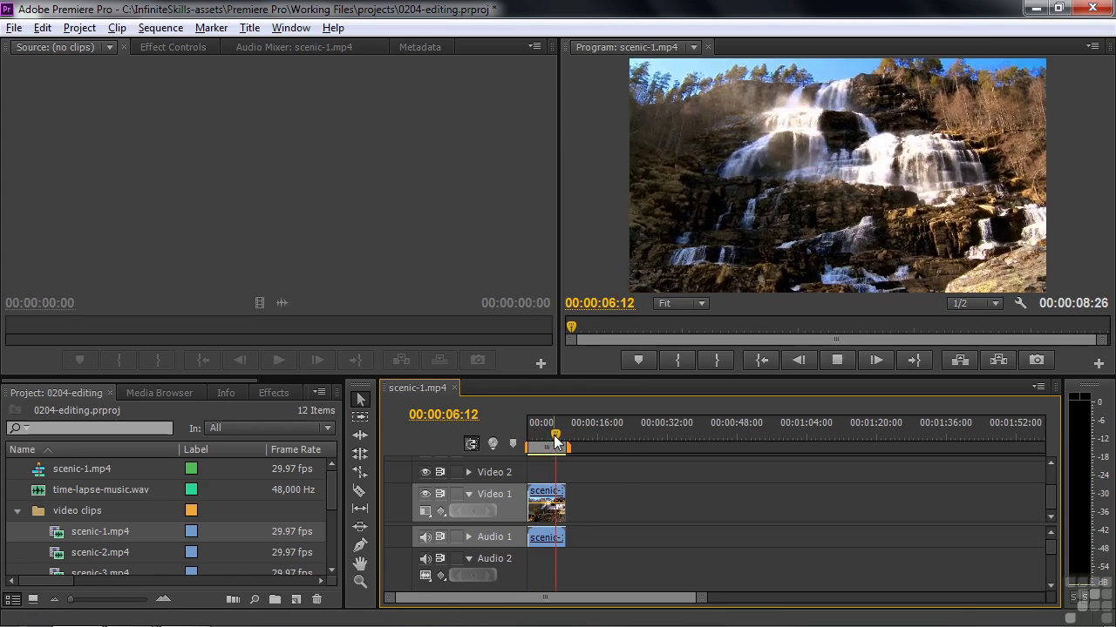
key("space")
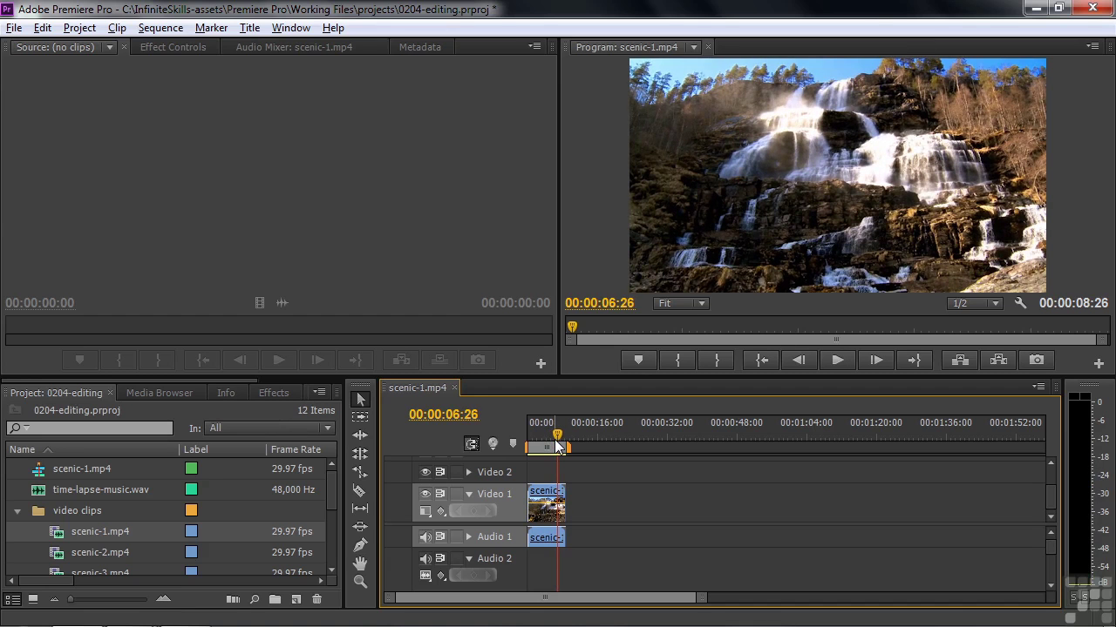
Step: Mark a 5:10 portion of scenic-2.mp4 starting at 00:01:21:17 in the Source monitor, and place it directly after scenic-1.mp4 on Video 1
double_click(56, 555)
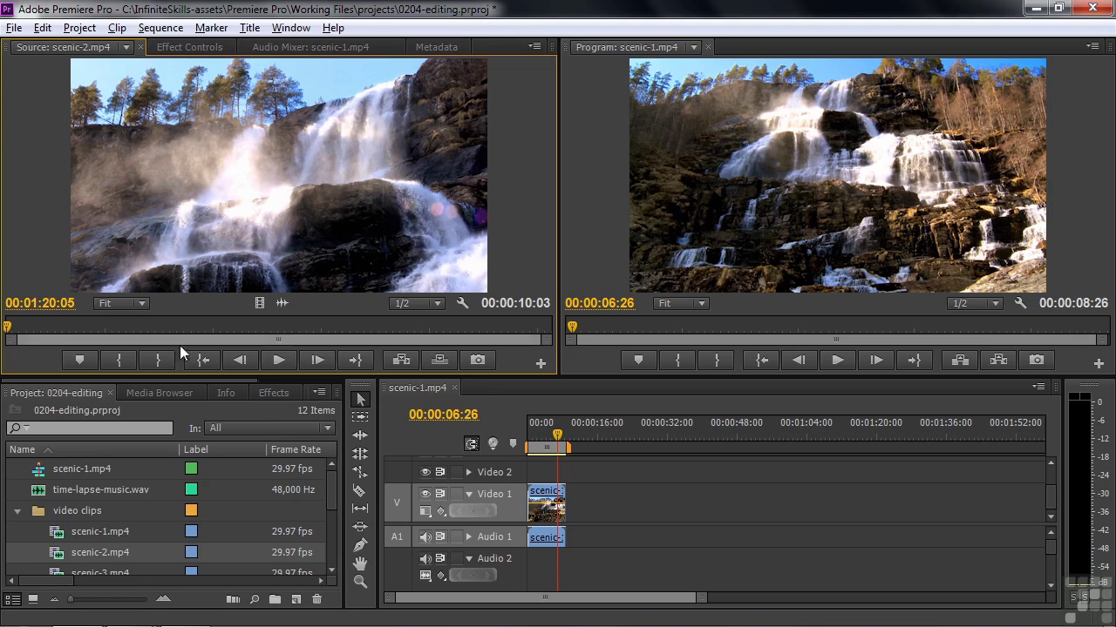
left_click(275, 356)
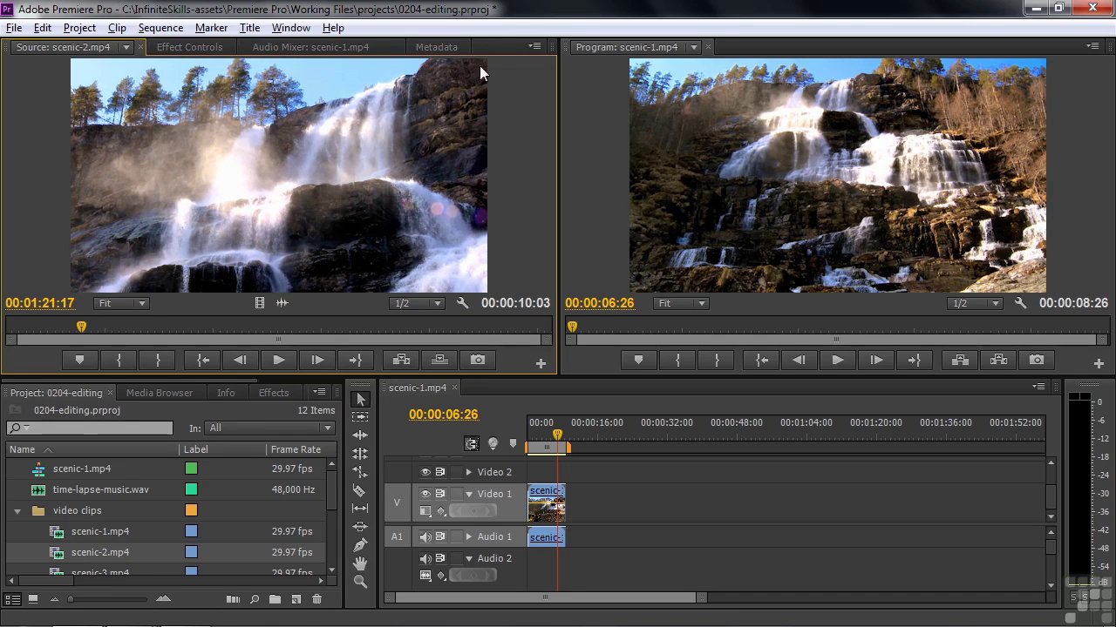
left_click(122, 356)
left_click_drag(81, 329, 454, 327)
left_click(157, 360)
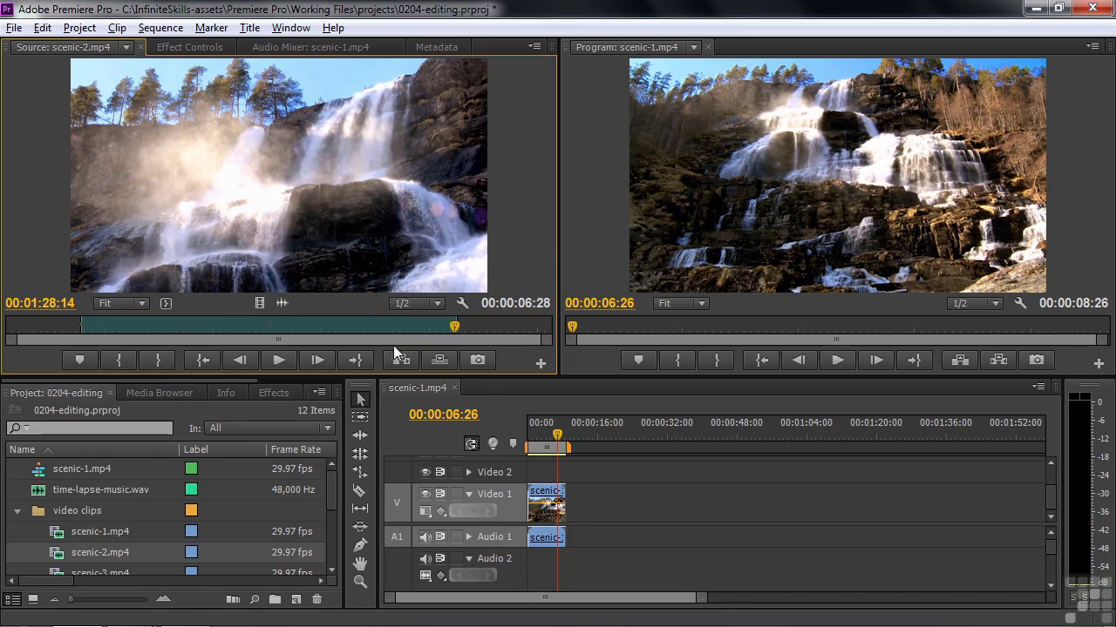
left_click_drag(454, 320, 370, 323)
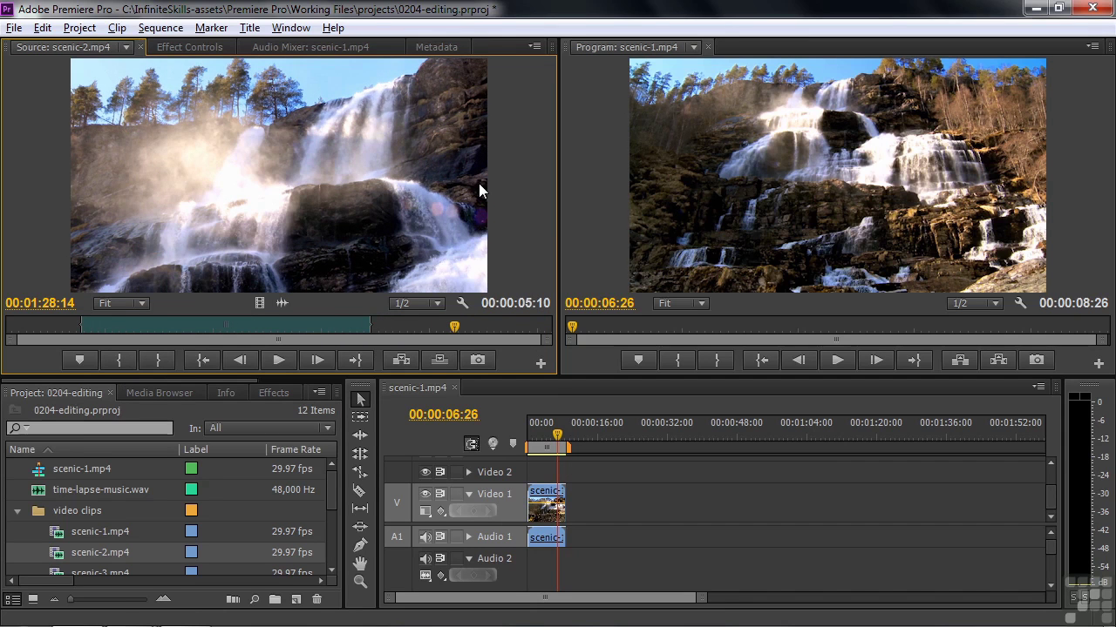
left_click_drag(293, 168, 582, 480)
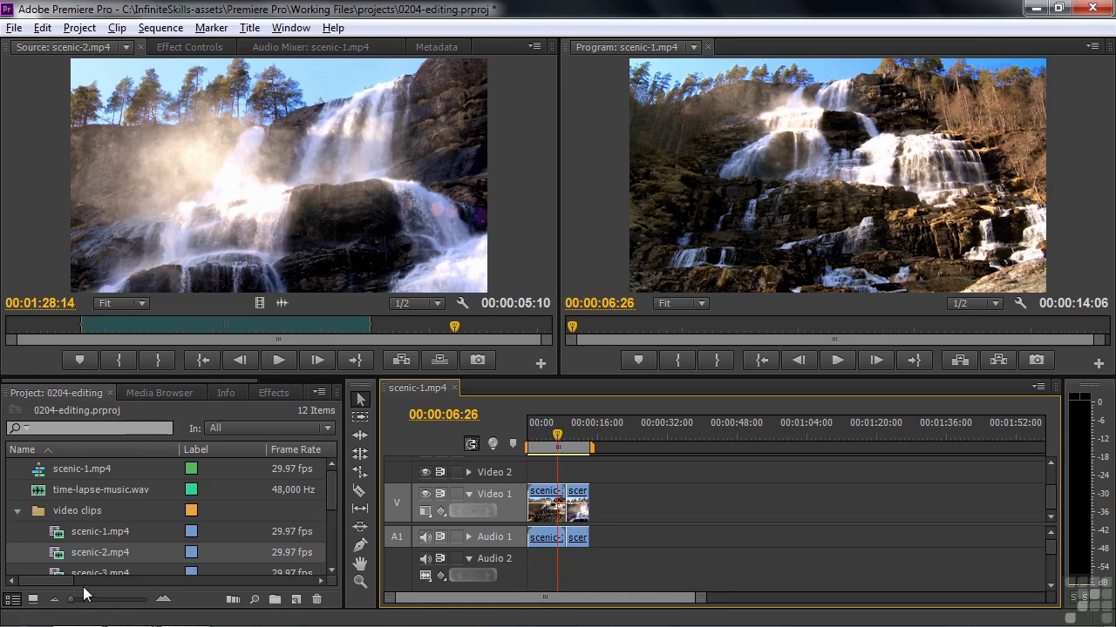
Step: Show the project items as thumbnails and open the video clips bin in its own window
left_click(34, 600)
left_click_drag(331, 479, 328, 528)
double_click(75, 517)
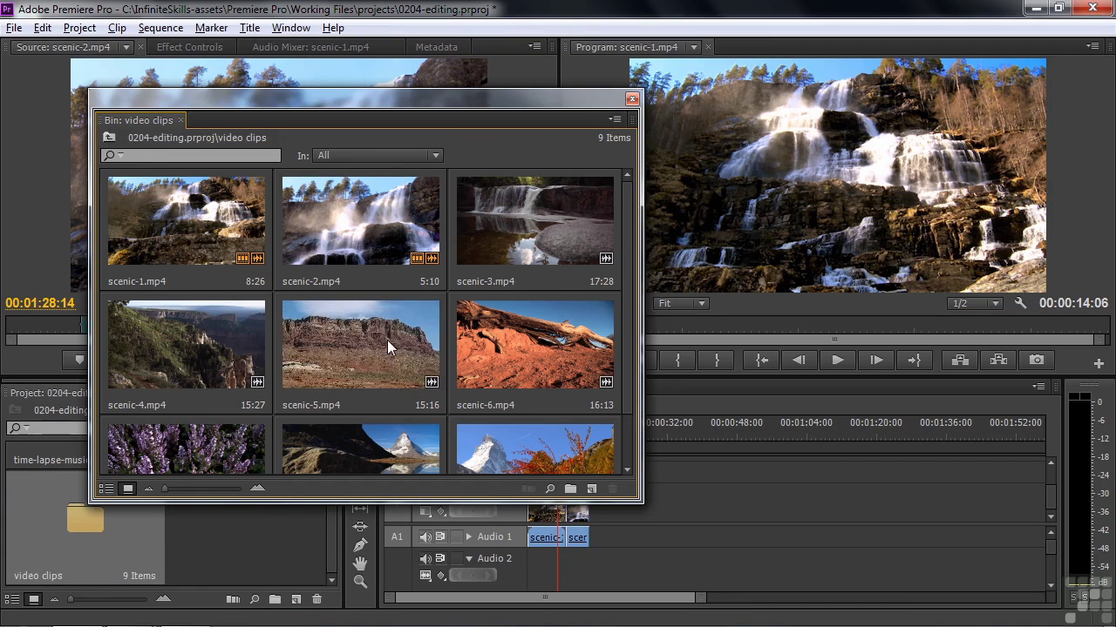
Step: Mark in and out points on the bin thumbnails, giving scenic-5.mp4 a duration of 8:27 and scenic-4.mp4 a duration of 11:27
left_click(363, 347)
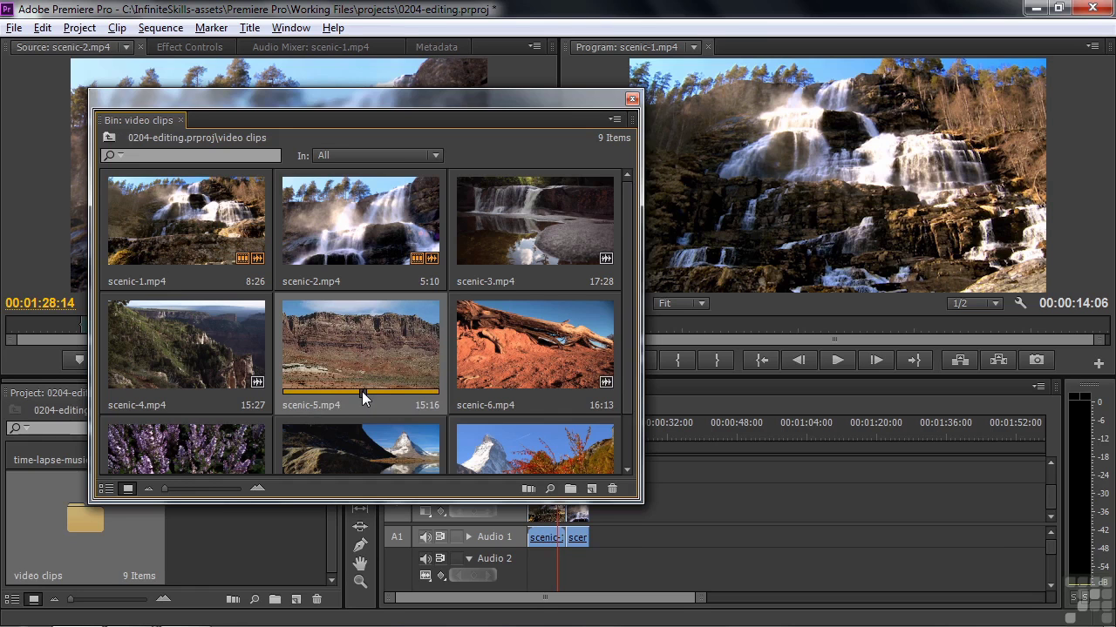
left_click_drag(362, 391, 310, 398)
key("i")
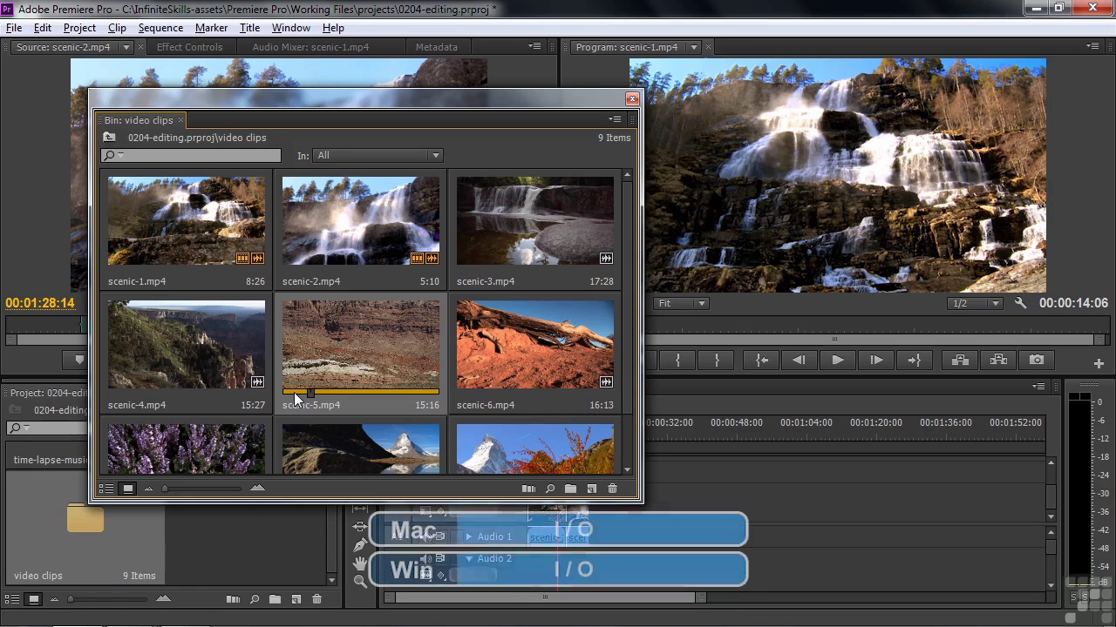
left_click_drag(312, 393, 396, 389)
key("o")
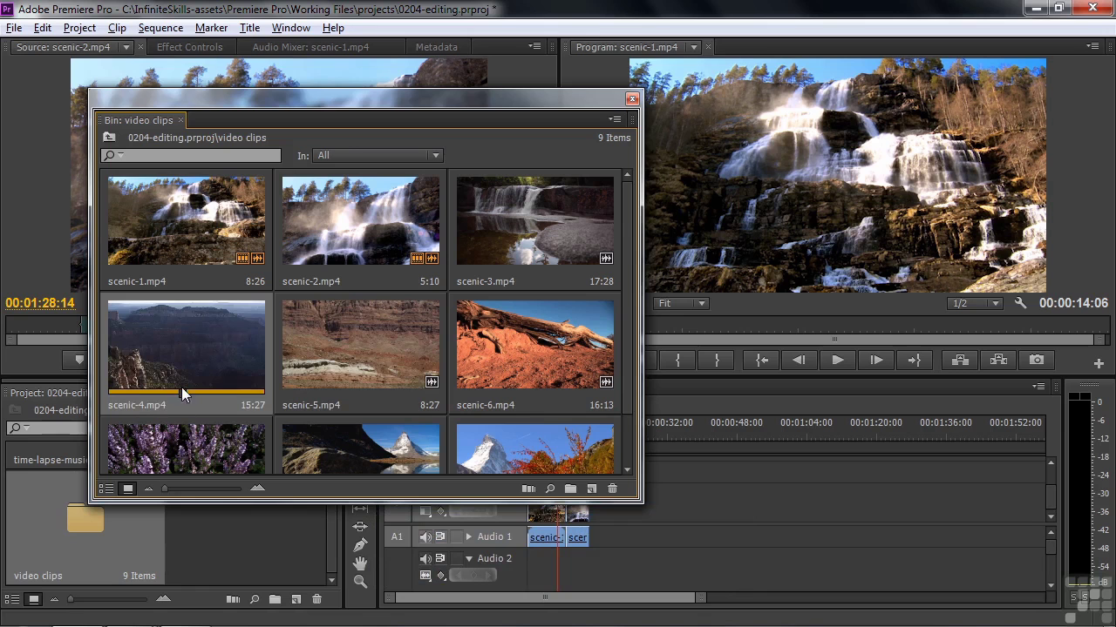
key("i")
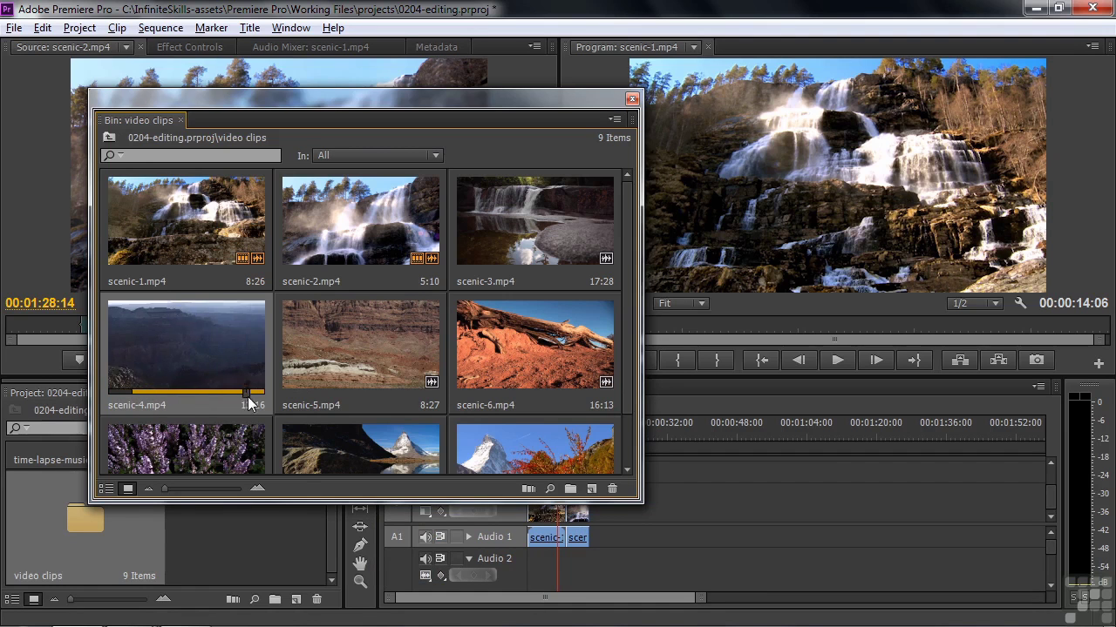
key("o")
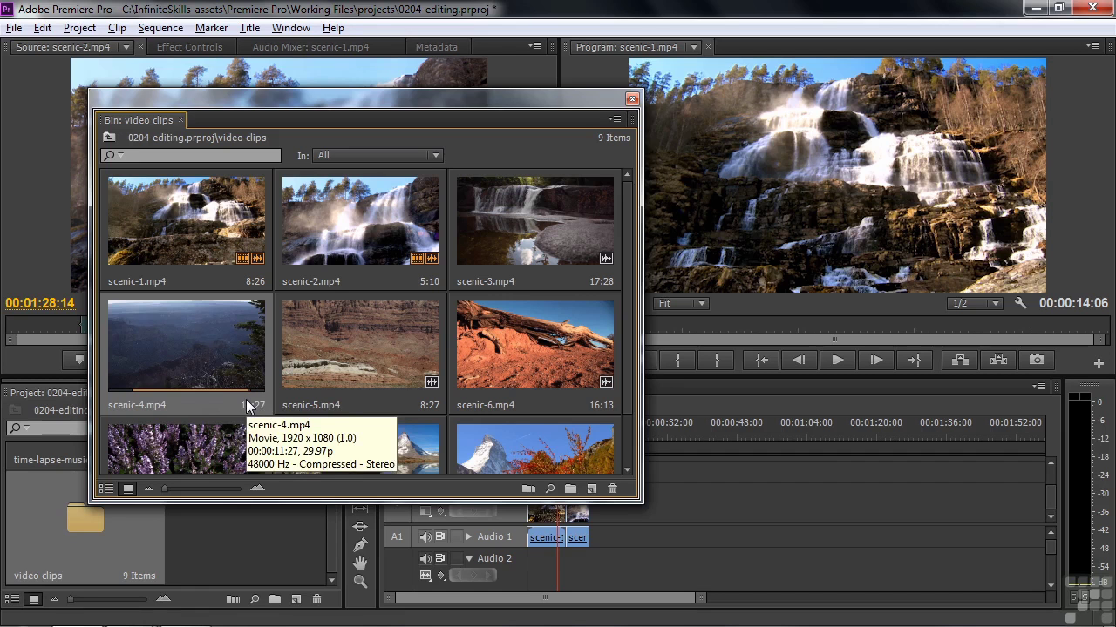
Step: Add scenic-4.mp4 and scenic-5.mp4 together after scenic-2.mp4 on Video 1, and play the sequence from 00:00:15:18
left_click(317, 358, "ctrl")
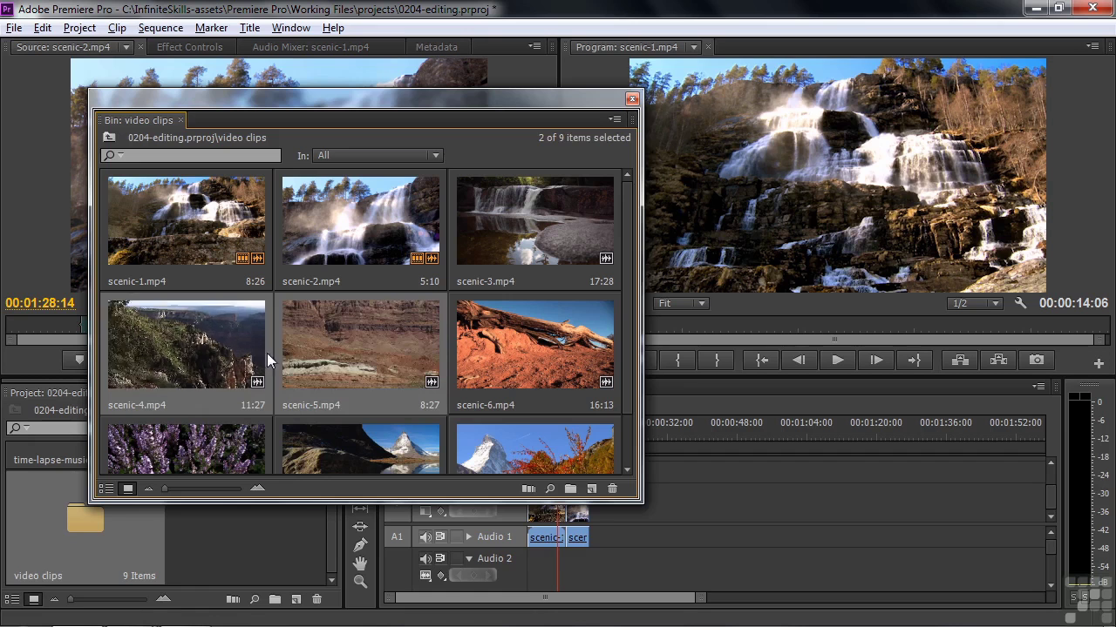
left_click_drag(331, 349, 613, 531)
left_click_drag(553, 94, 514, 83)
left_click(593, 88)
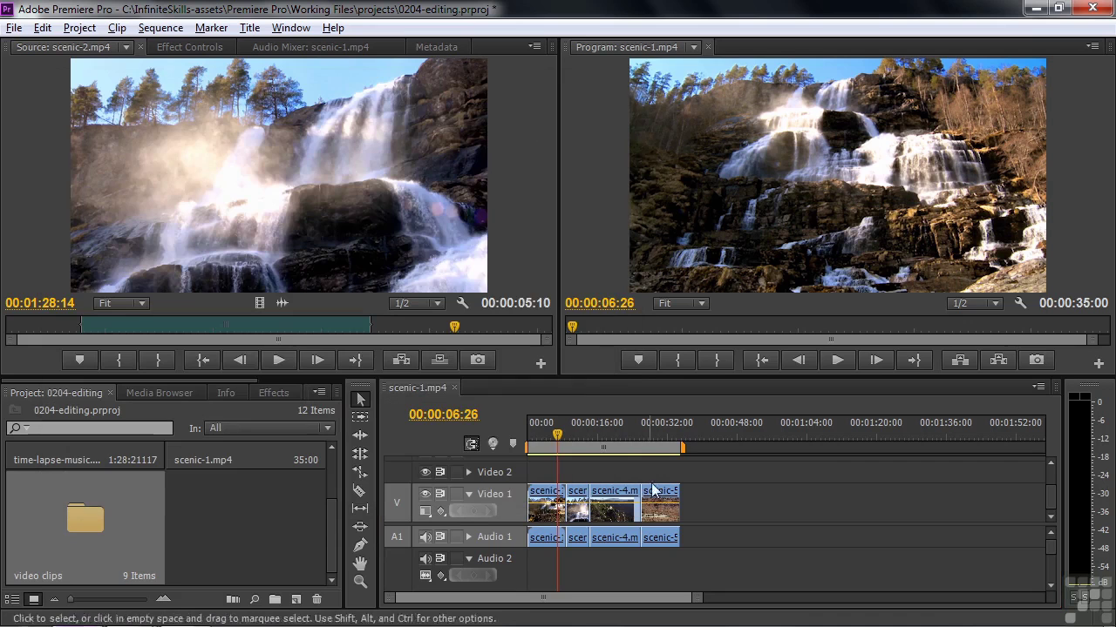
left_click(592, 433)
left_click(595, 430)
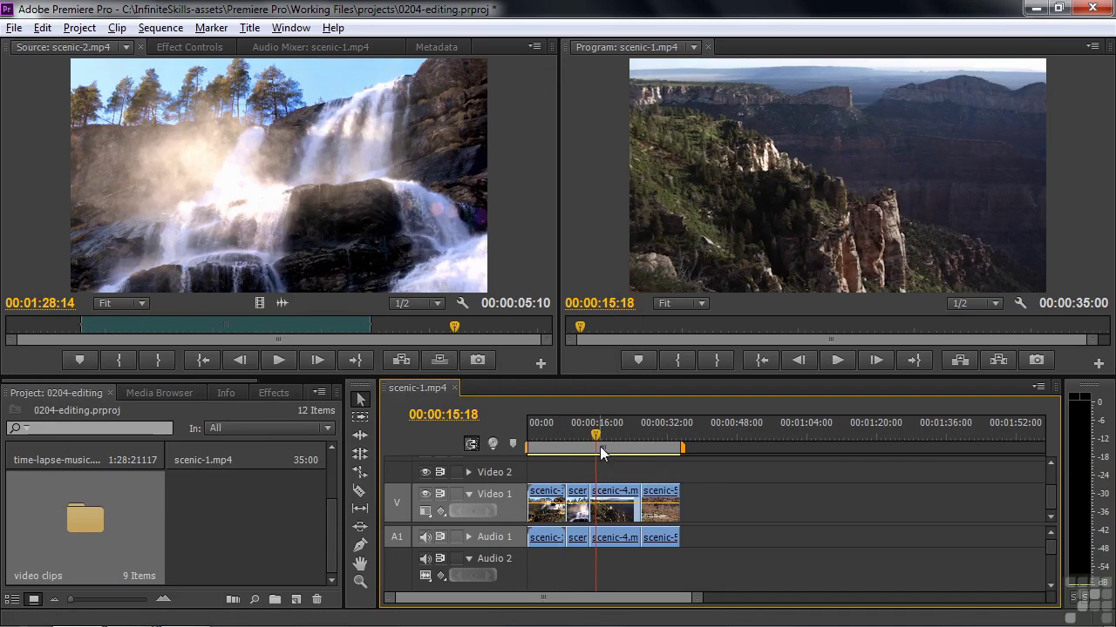
key("space")
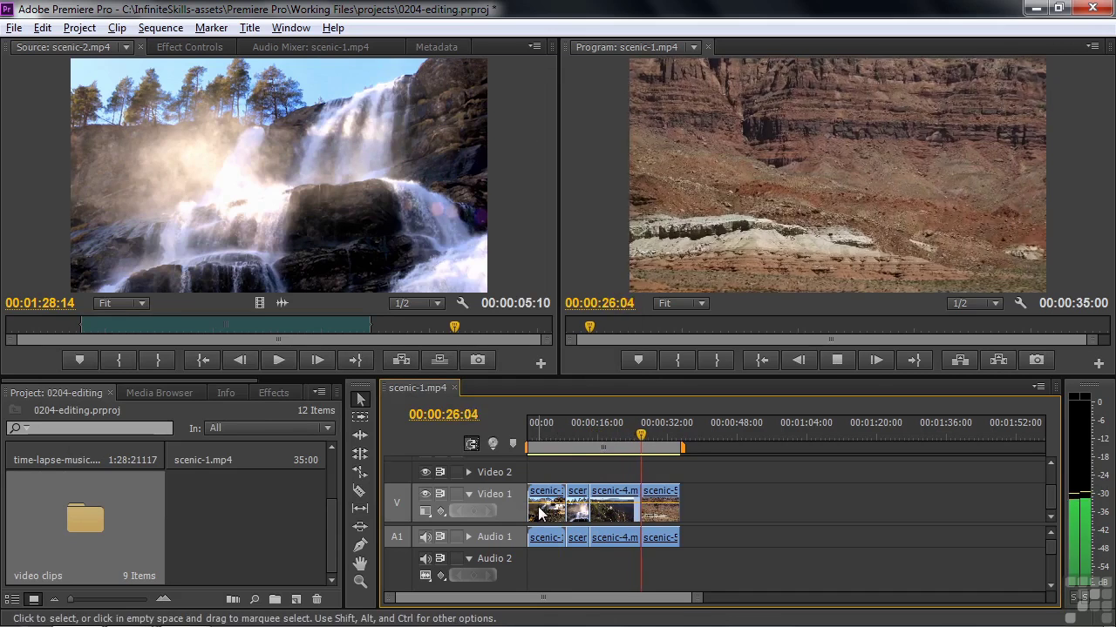
key("space")
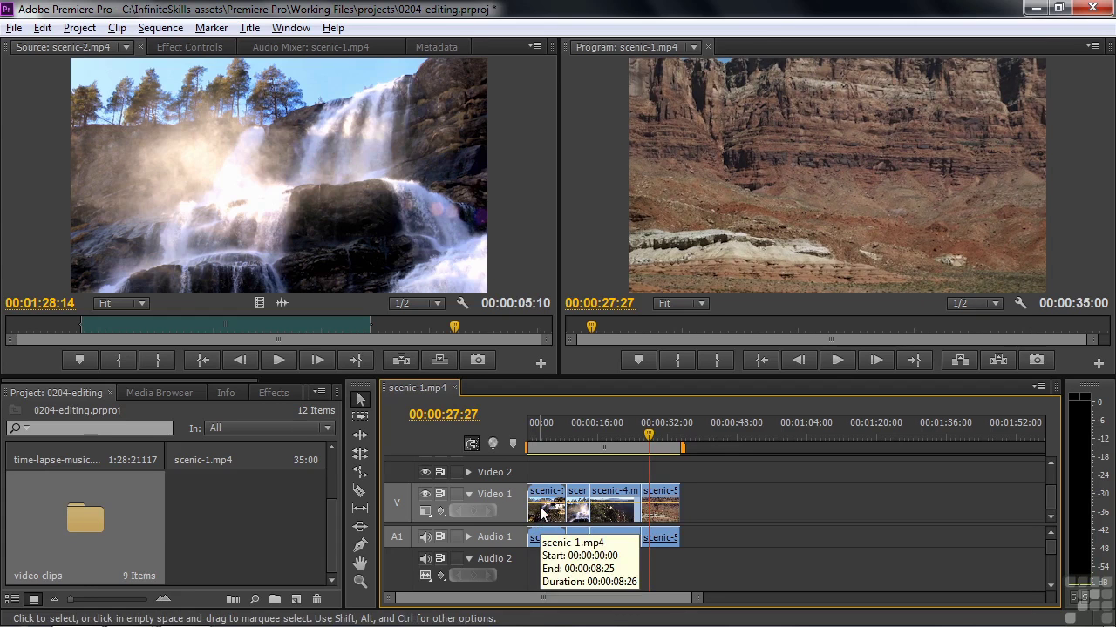
Step: Append timelapse-5.mp4 from the Media Browser directly after scenic-5.mp4 on Video 1
left_click(168, 396)
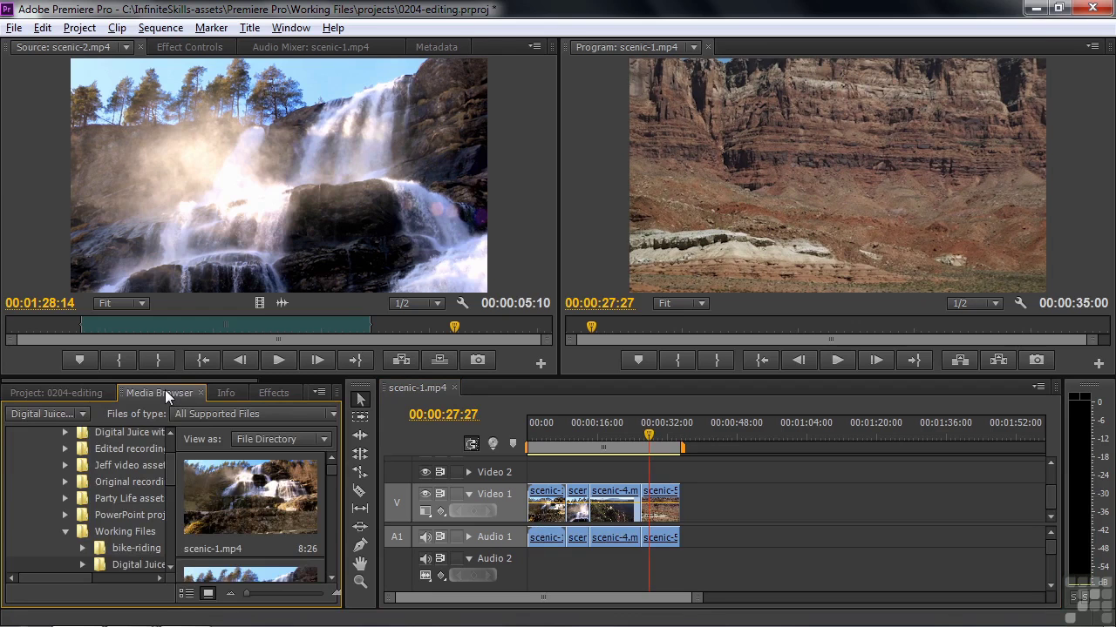
left_click_drag(333, 483, 330, 570)
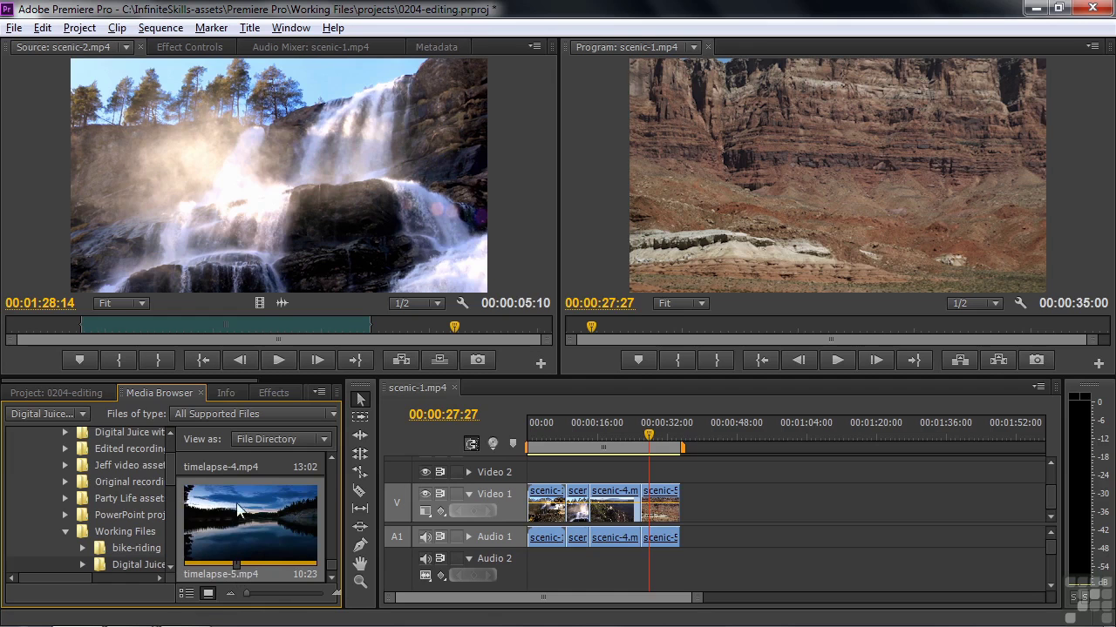
left_click_drag(221, 509, 706, 505)
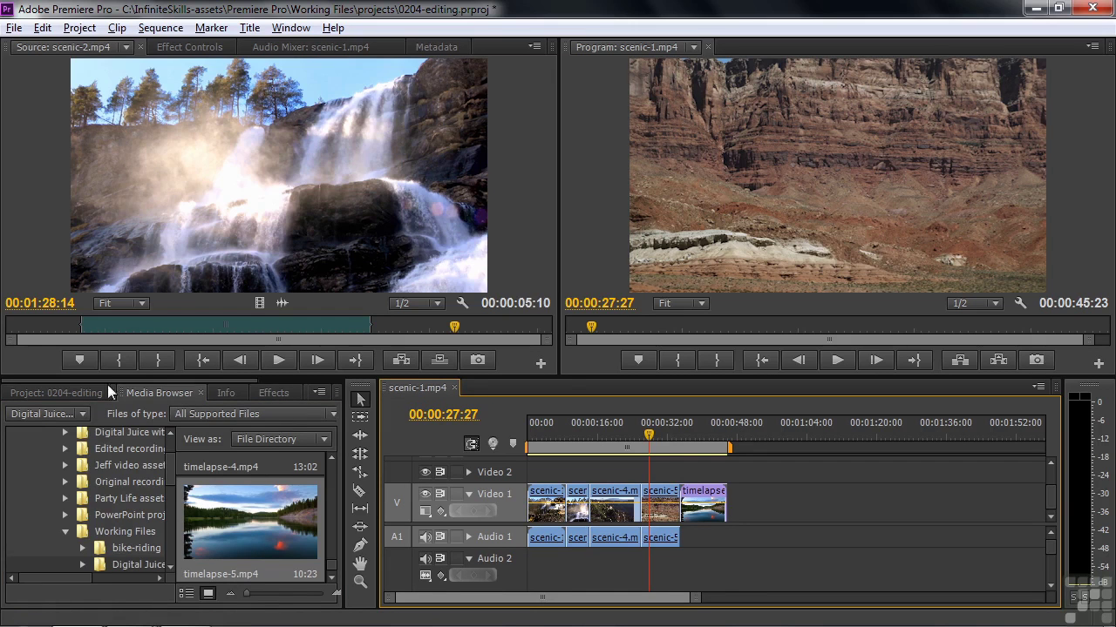
Step: Display the project items as a list, and play the sequence within the timelapse-5.mp4 clip
left_click(64, 394)
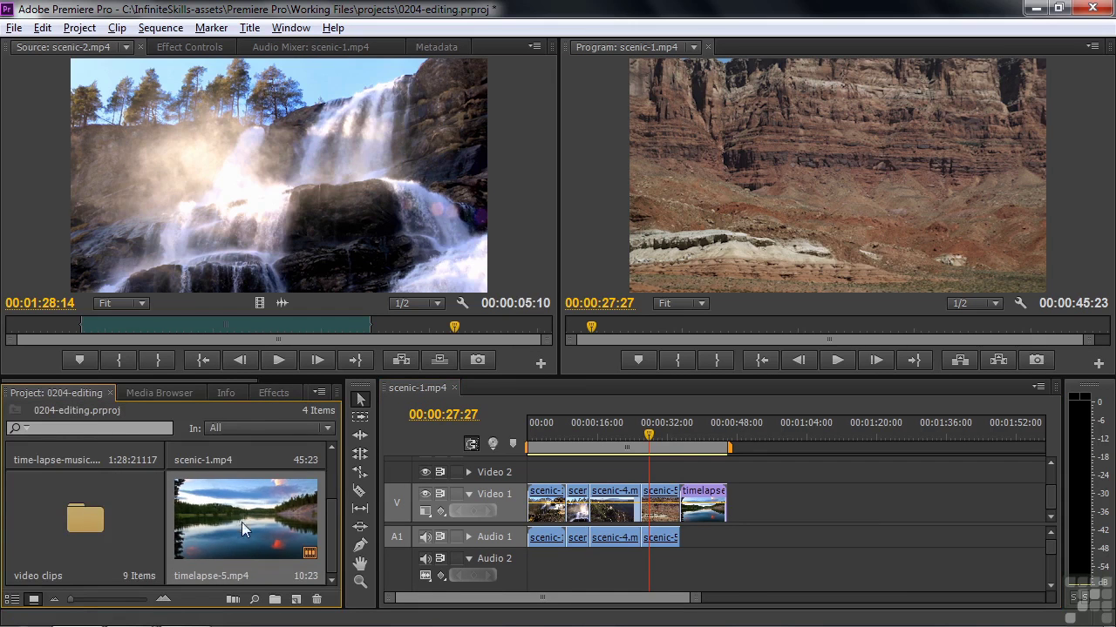
left_click(11, 599)
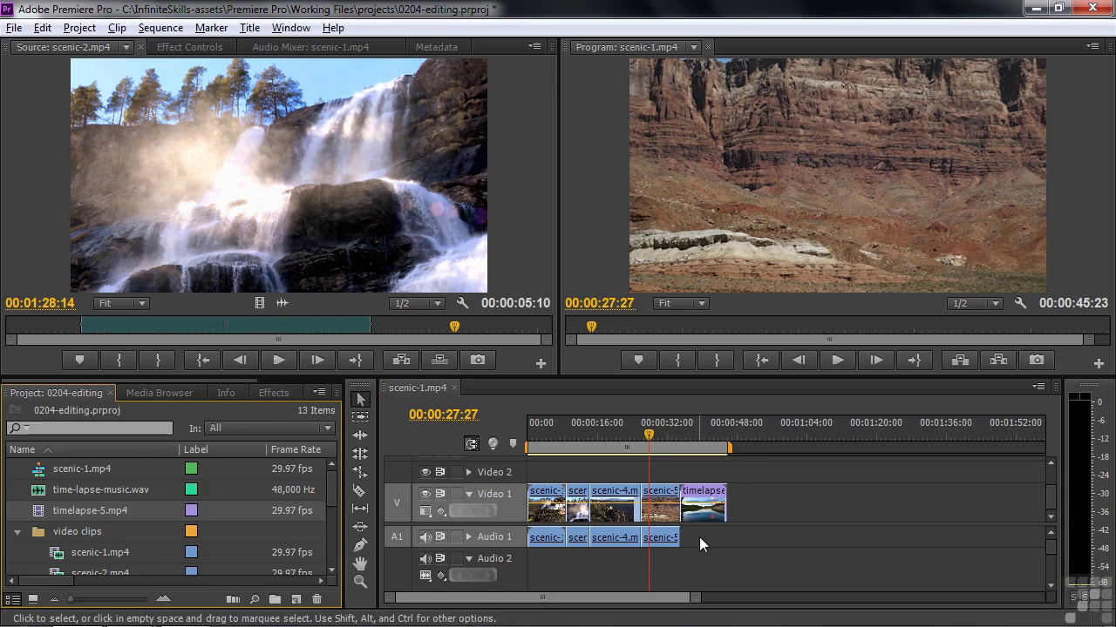
left_click(689, 436)
key("space")
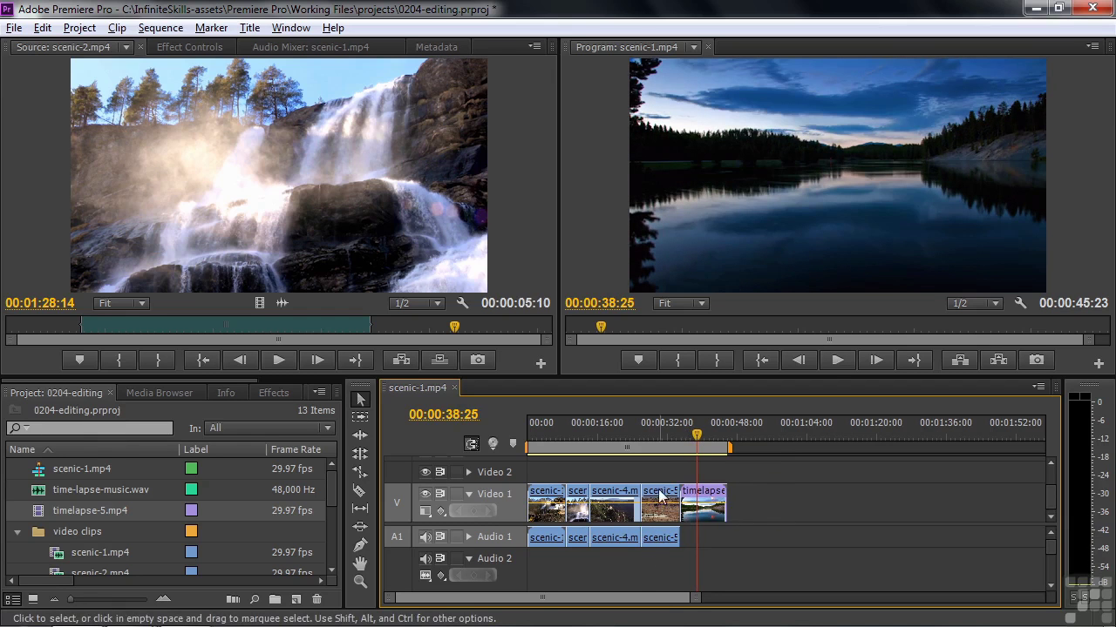
Step: Try shortening scenic-4.mp4 from its end to about the 22-second mark on the timeline, and undo the trim
key("equal")
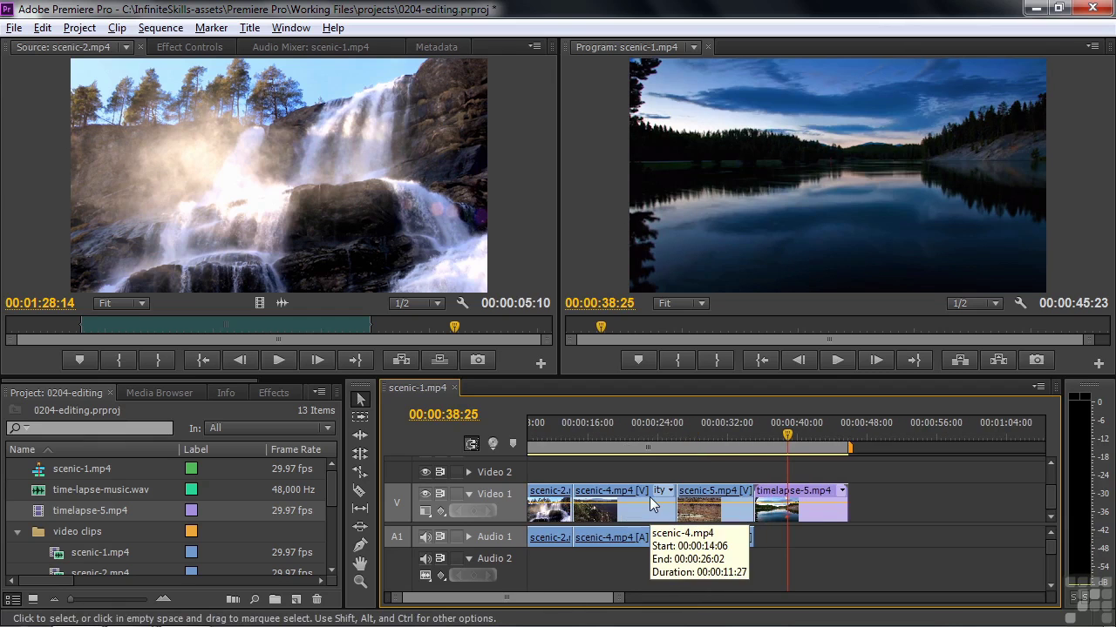
left_click_drag(566, 602, 480, 602)
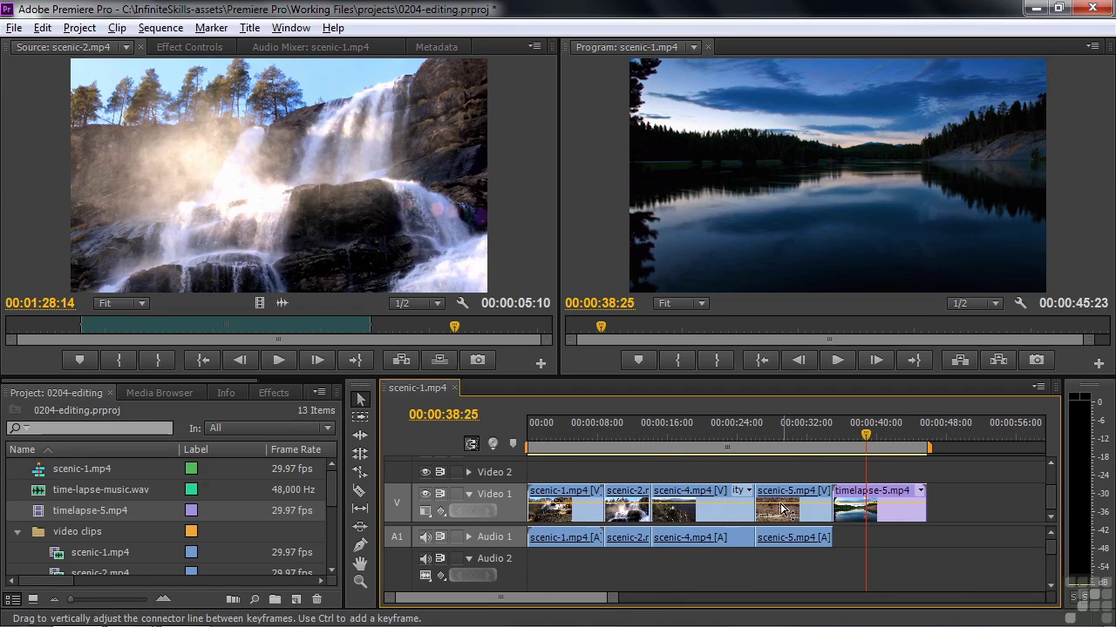
left_click(683, 438)
left_click_drag(683, 438, 702, 456)
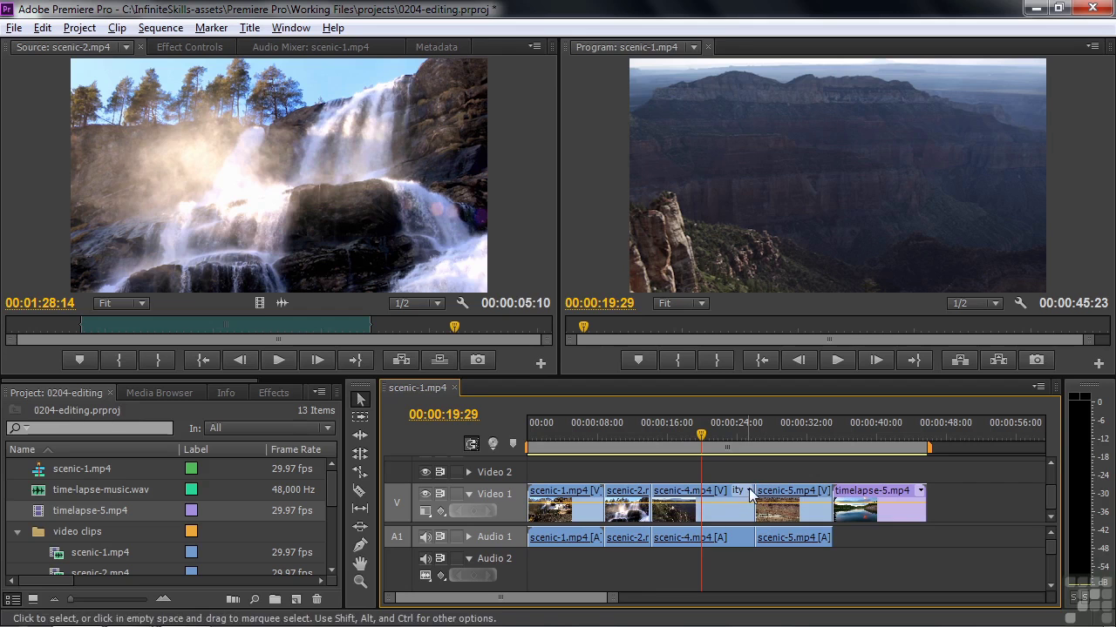
left_click_drag(755, 501, 722, 495)
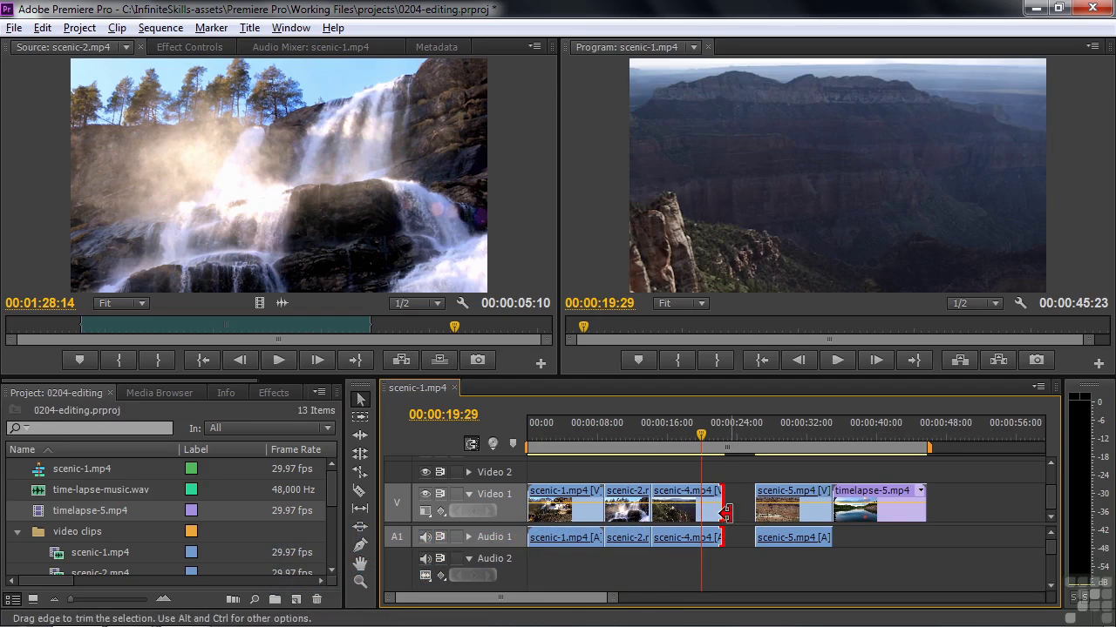
left_click(708, 429)
left_click_drag(708, 429, 691, 464)
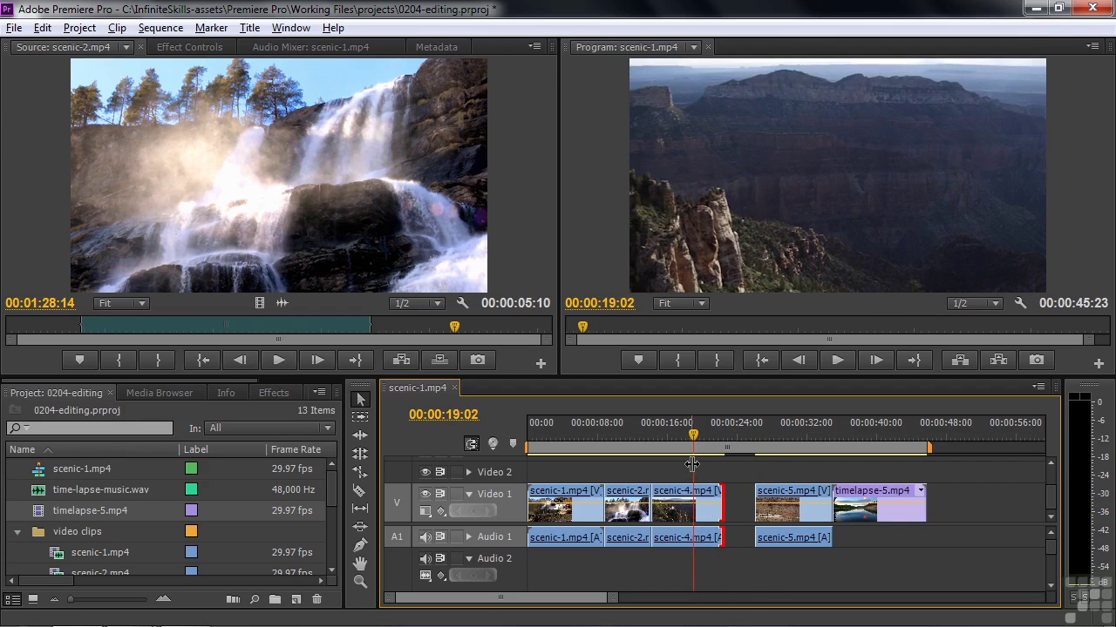
key("ctrl+z")
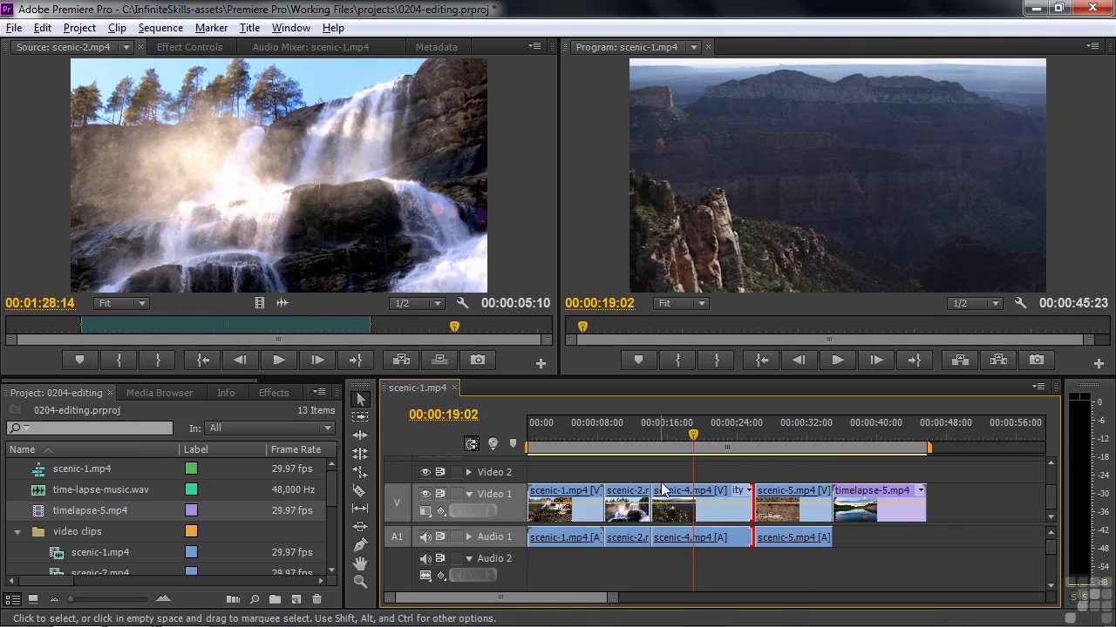
Step: Trim the start of scenic-4.mp4 on the timeline forward to about the 17-second mark
mouse_move(655, 501)
left_mouse_down()
mouse_move(692, 500)
mouse_move(677, 501)
left_mouse_up()
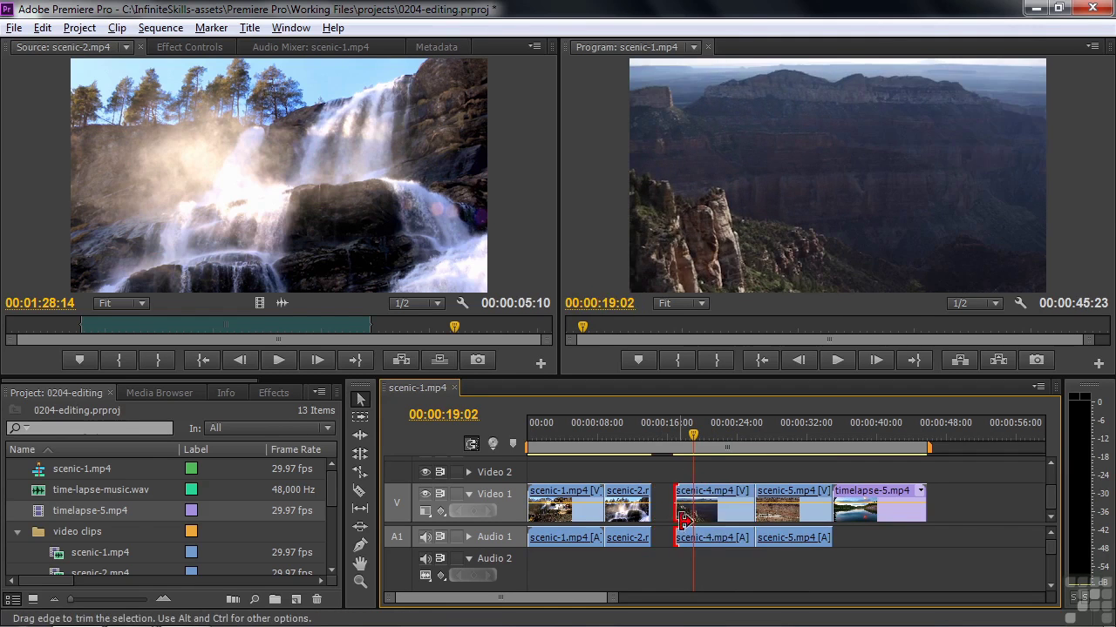
Step: Undo the last start trim of scenic-4.mp4, and ripple-trim the clip's end back to about the 23-second mark
key("ctrl+z")
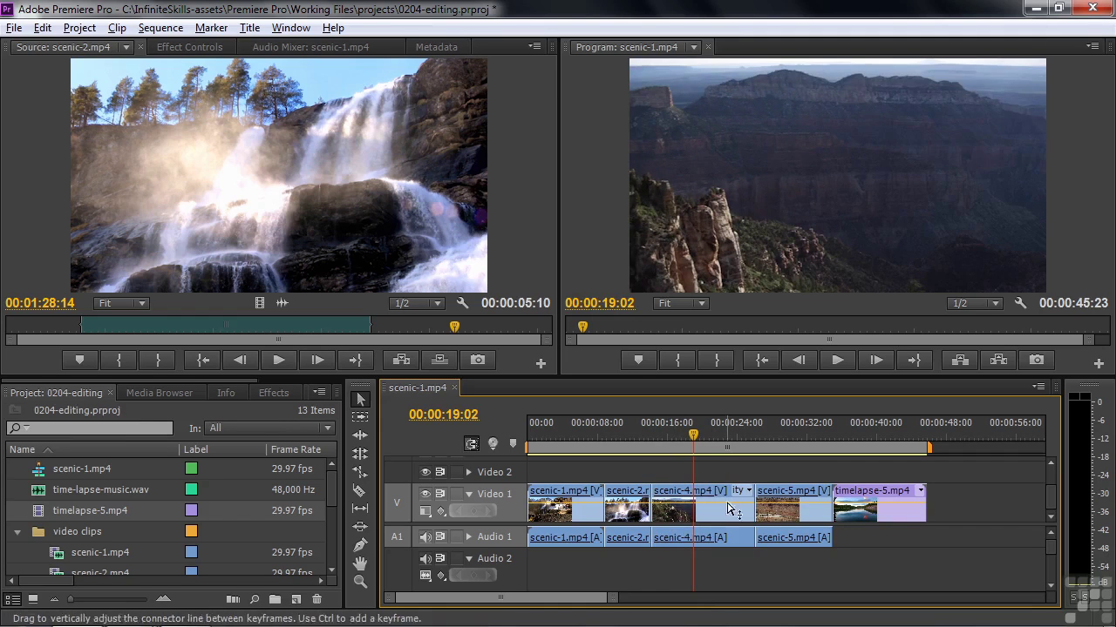
key("ctrl")
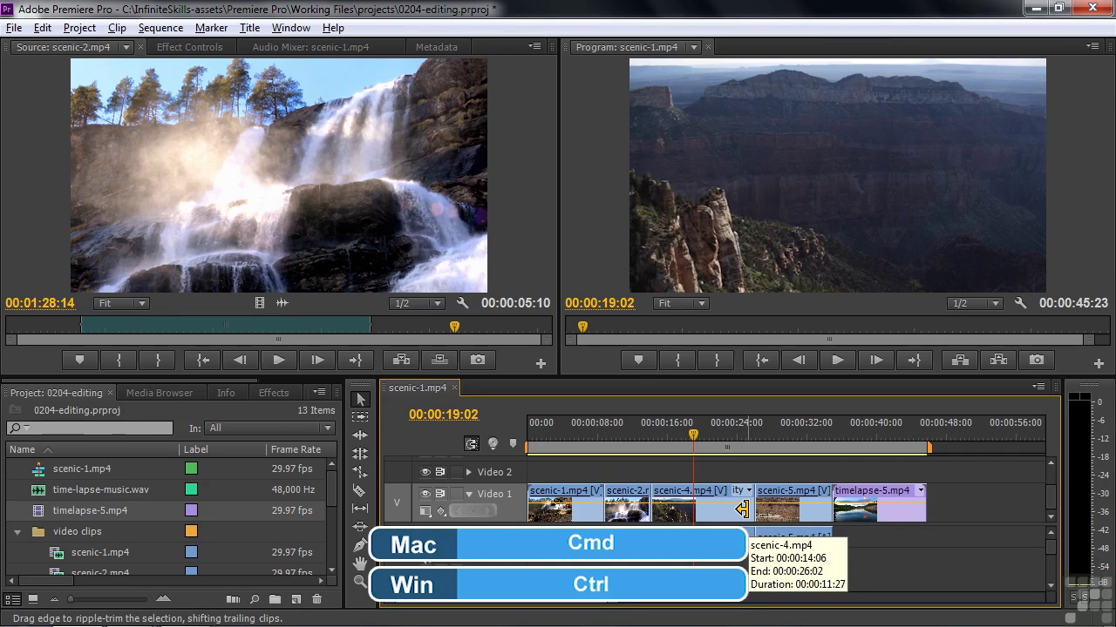
left_click(740, 508)
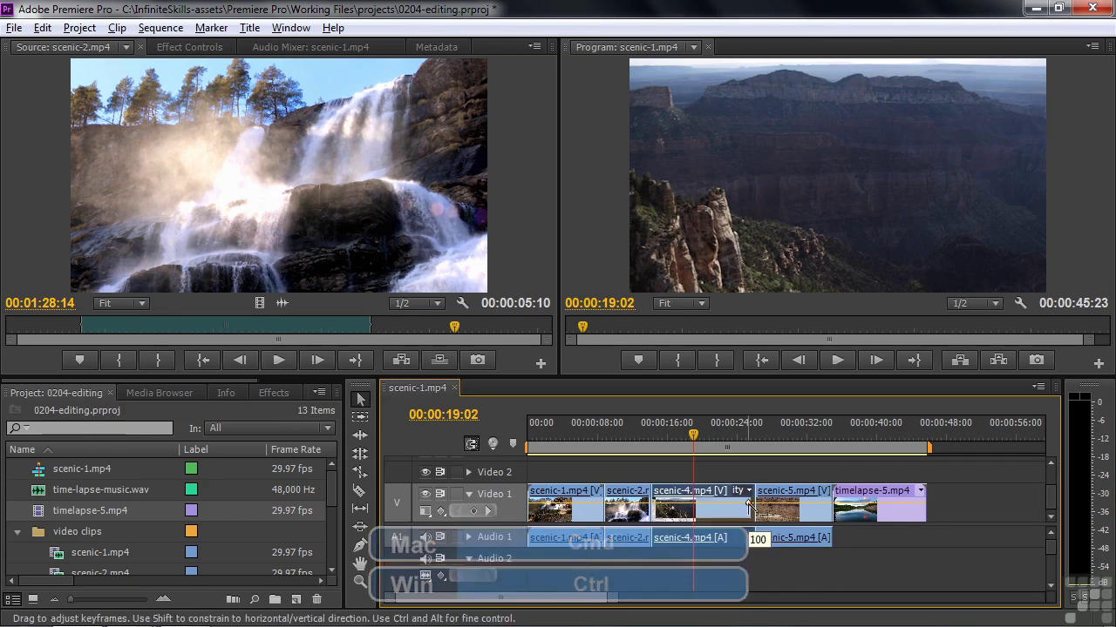
left_click_drag(741, 508, 721, 510)
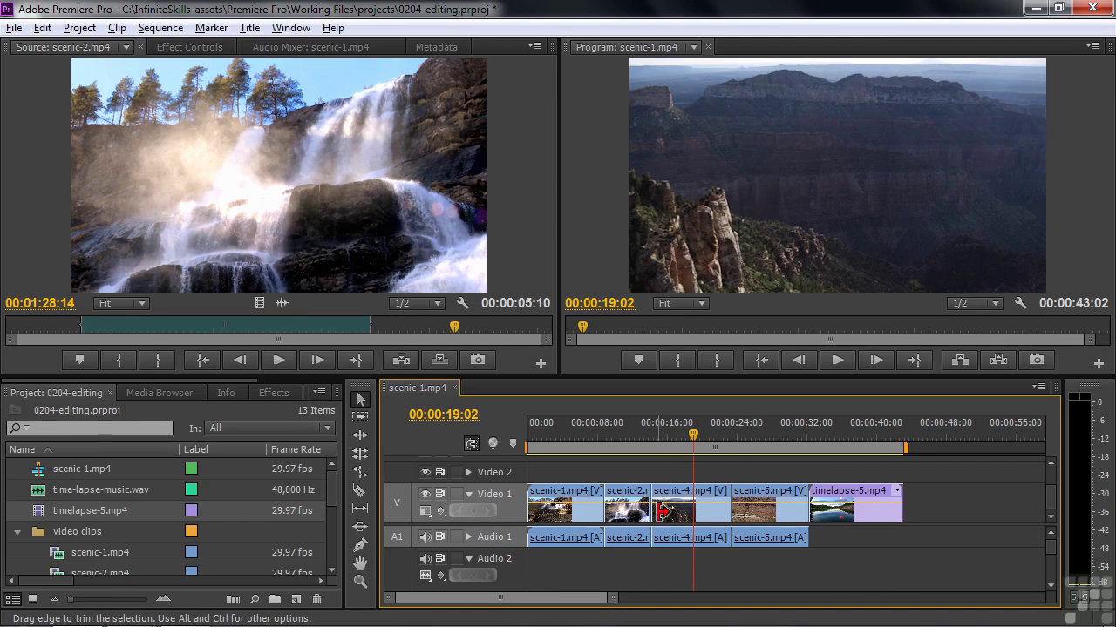
Step: Ripple-trim about 2 seconds off the start of scenic-4.mp4, and roll its cut with scenic-5.mp4 back to about the 20-second mark
key("ctrl")
left_click_drag(663, 513, 680, 513)
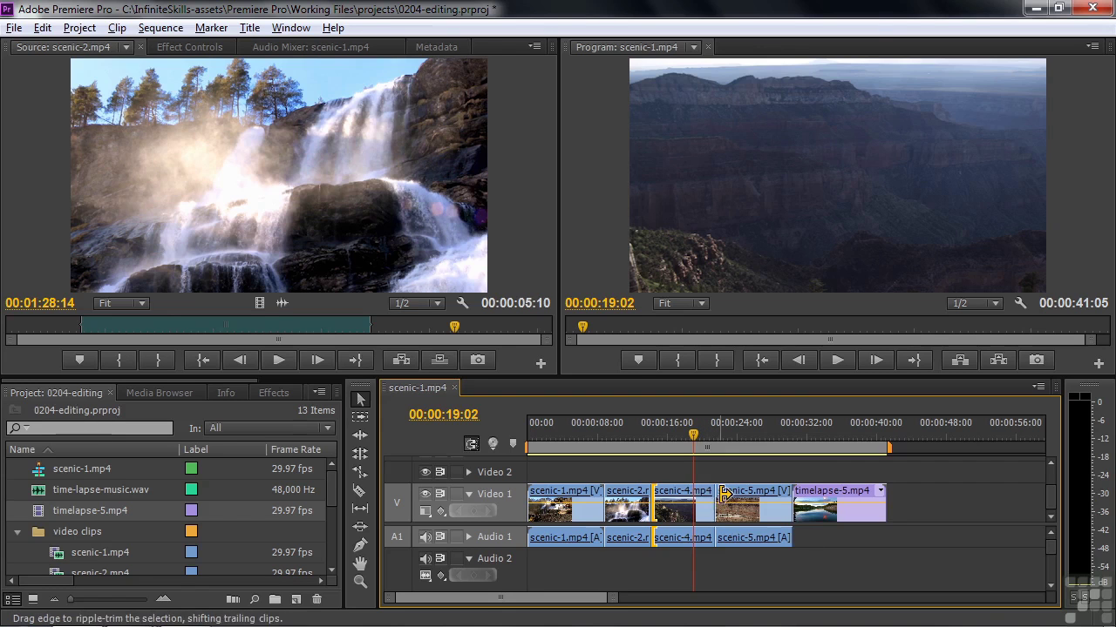
mouse_move(715, 494)
left_mouse_down()
mouse_move(691, 494)
mouse_move(707, 495)
mouse_move(702, 503)
left_mouse_up()
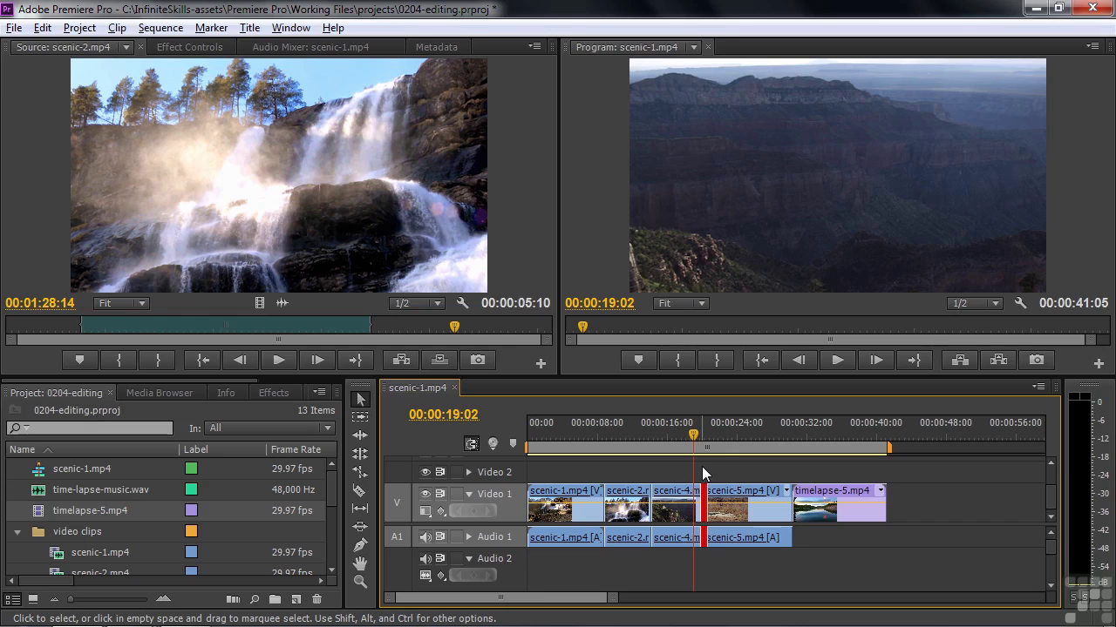
Step: Open the cut between scenic-2.mp4 and scenic-4.mp4 in trim mode, and roll it forward by 19 frames
left_click_drag(695, 432, 658, 439)
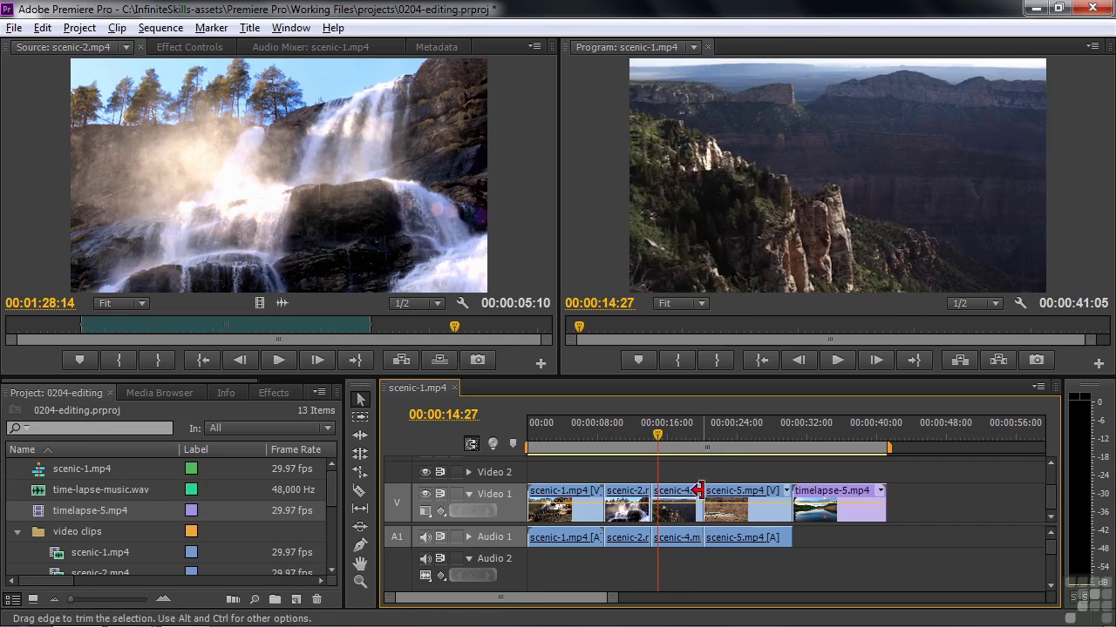
key("t")
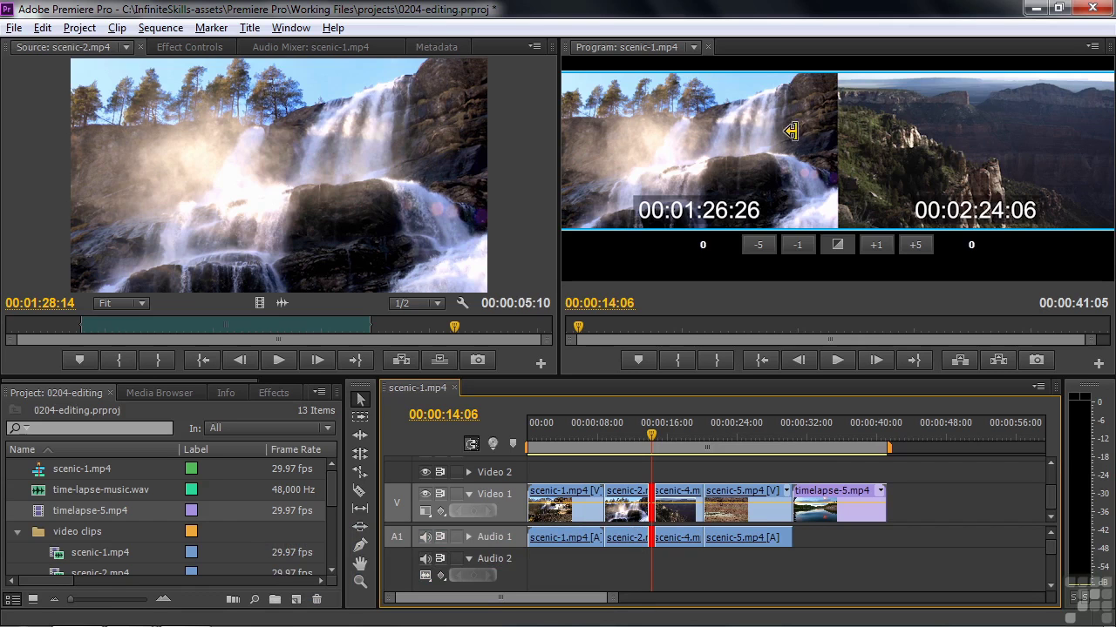
left_click(838, 127)
left_click_drag(838, 127, 869, 139)
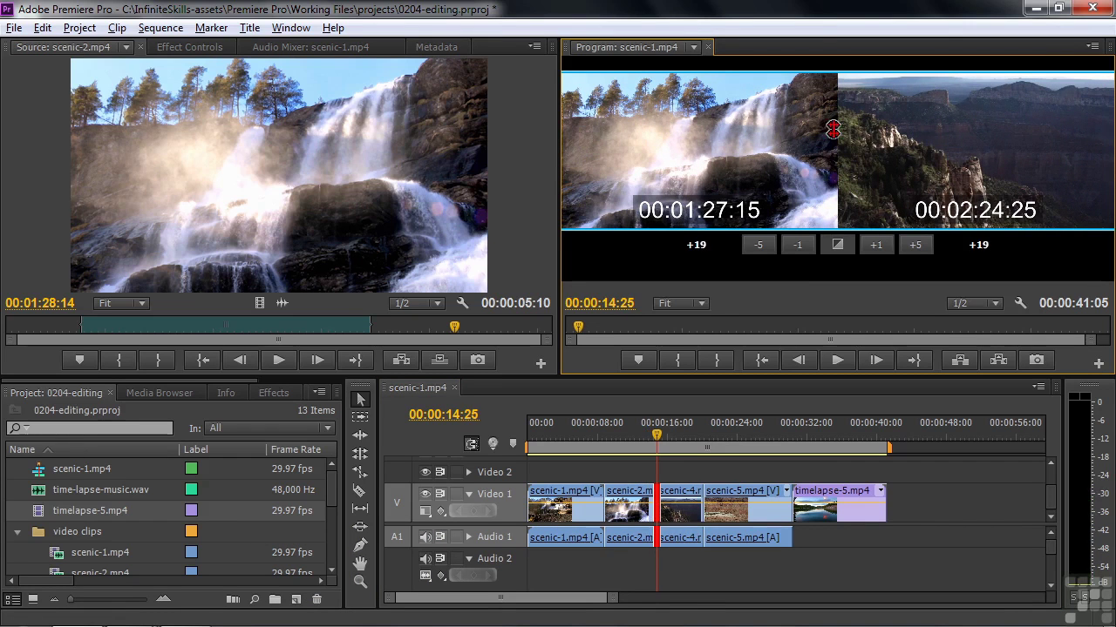
Step: Play around the cut, and ripple-trim scenic-4.mp4's in point to a +30 frame shift and scenic-2.mp4's out point to +22
left_click(869, 139)
key("space")
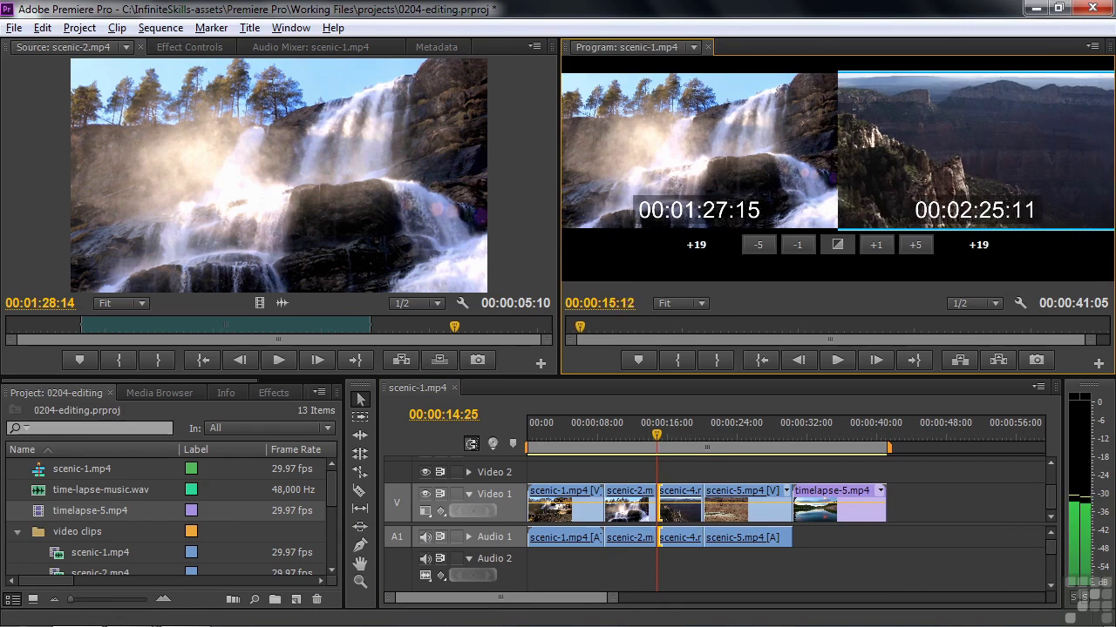
left_click(802, 137)
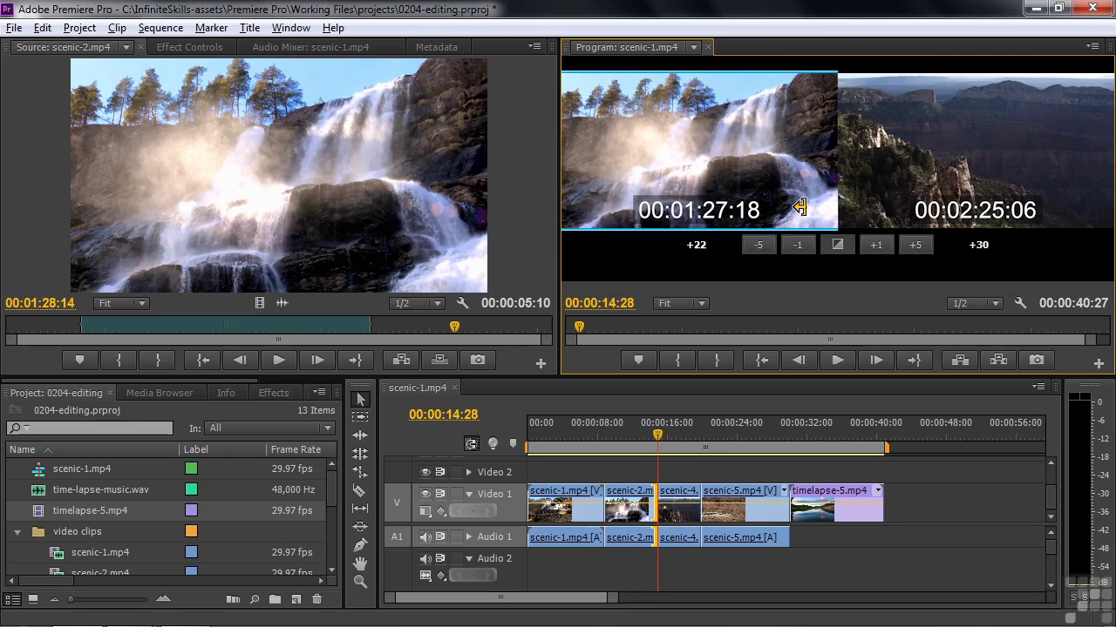